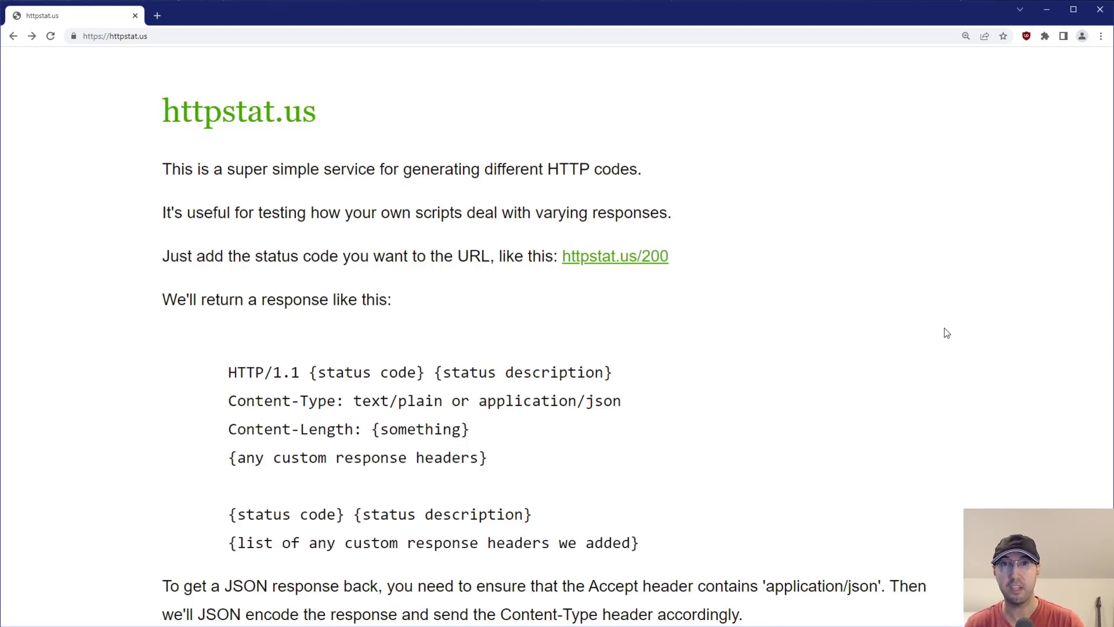
Open the httpstat.us/200 example in a new tab and switch to it.
left_click_drag(559, 168, 622, 169)
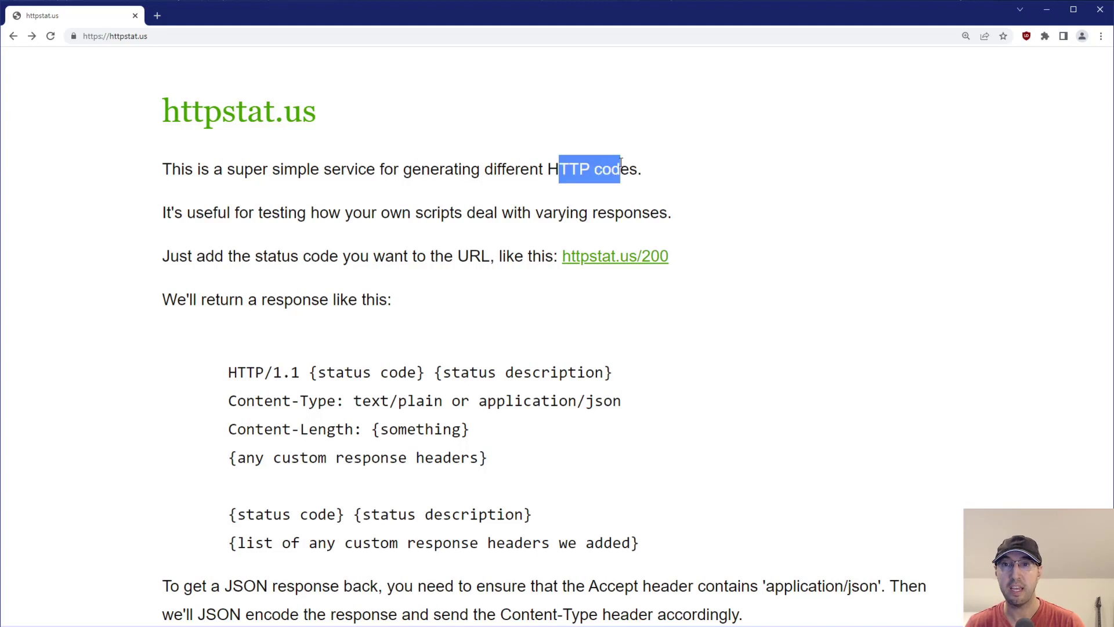
left_click(667, 170)
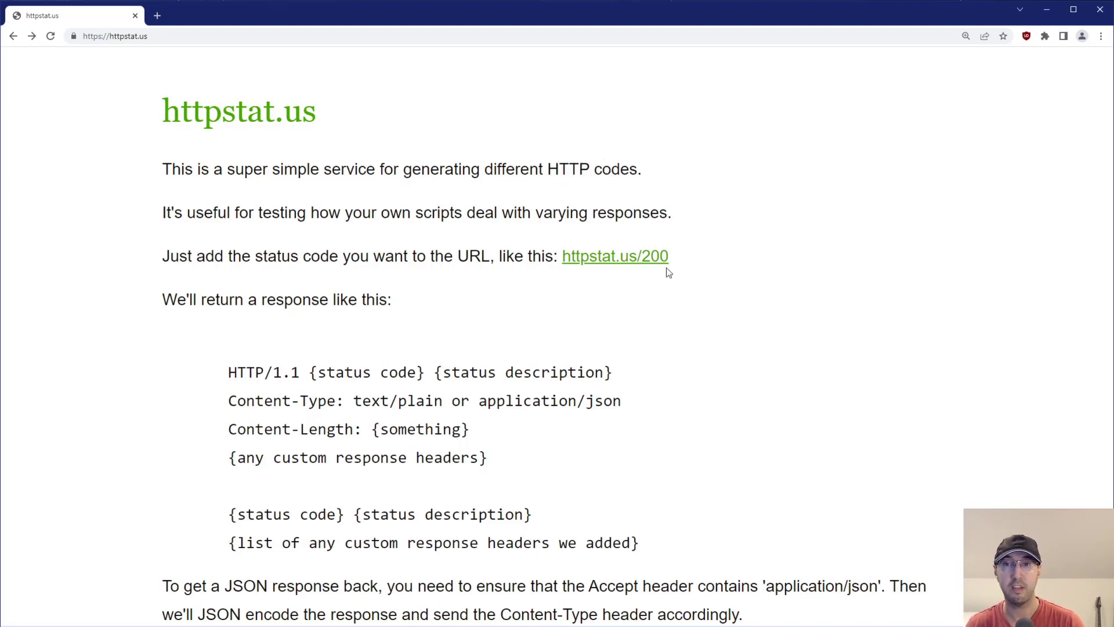
middle_click(642, 260)
left_click(202, 17)
Log the page's 200 OK request in the DevTools Network panel, then return to the homepage tab.
right_click(217, 135)
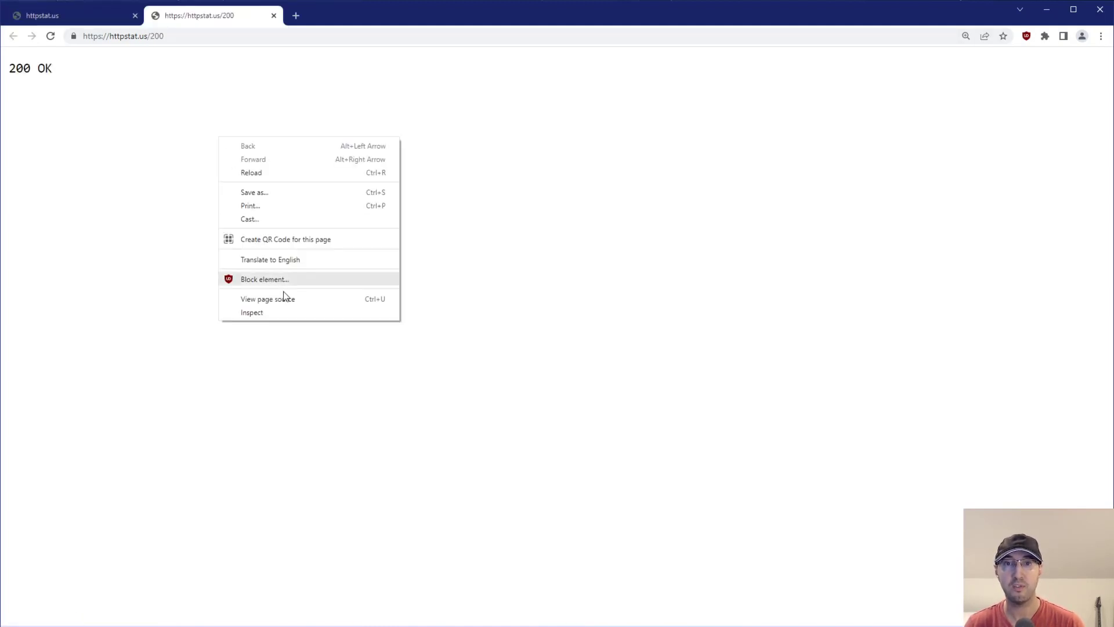
left_click(303, 312)
left_click(266, 232)
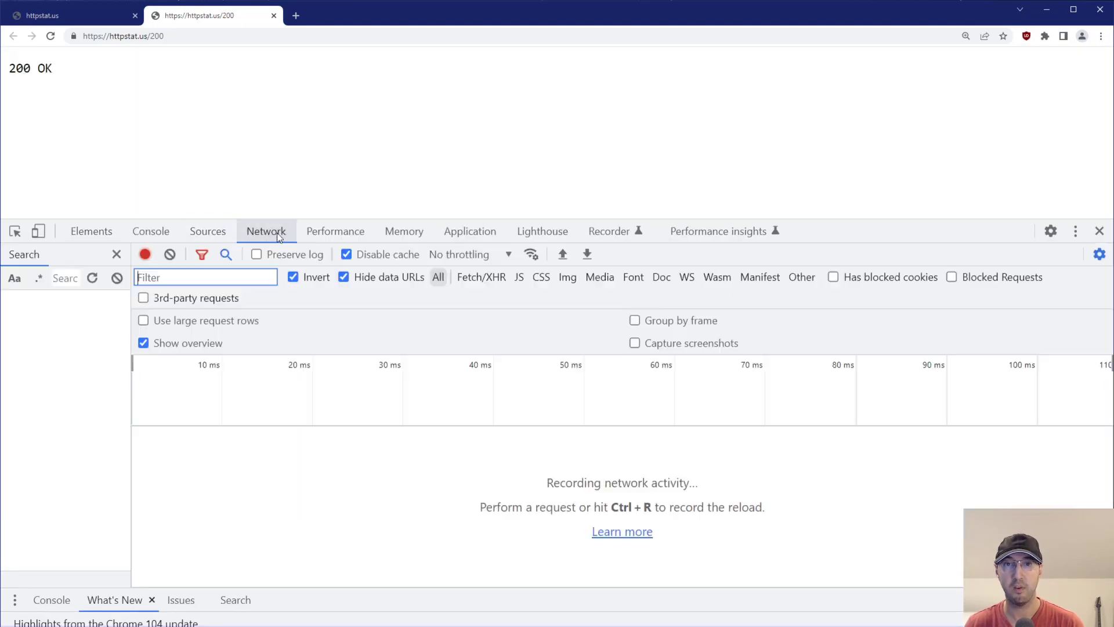
key("ctrl+r")
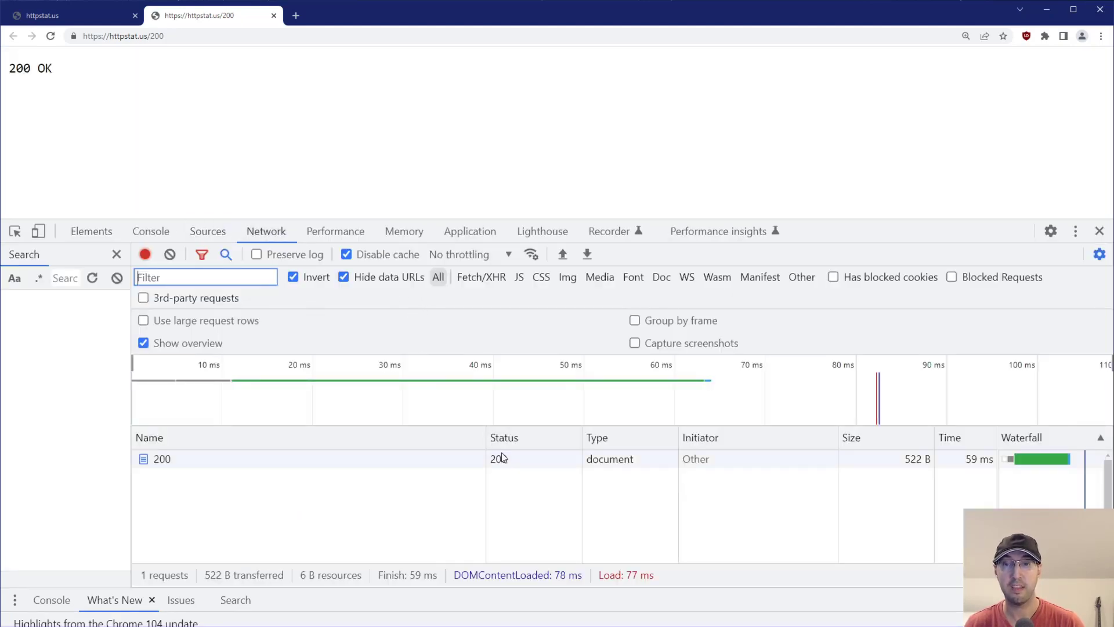
left_click(64, 17)
Scroll the httpstat.us homepage down to the 5xx server error codes.
scroll(783, 384, "down", 5)
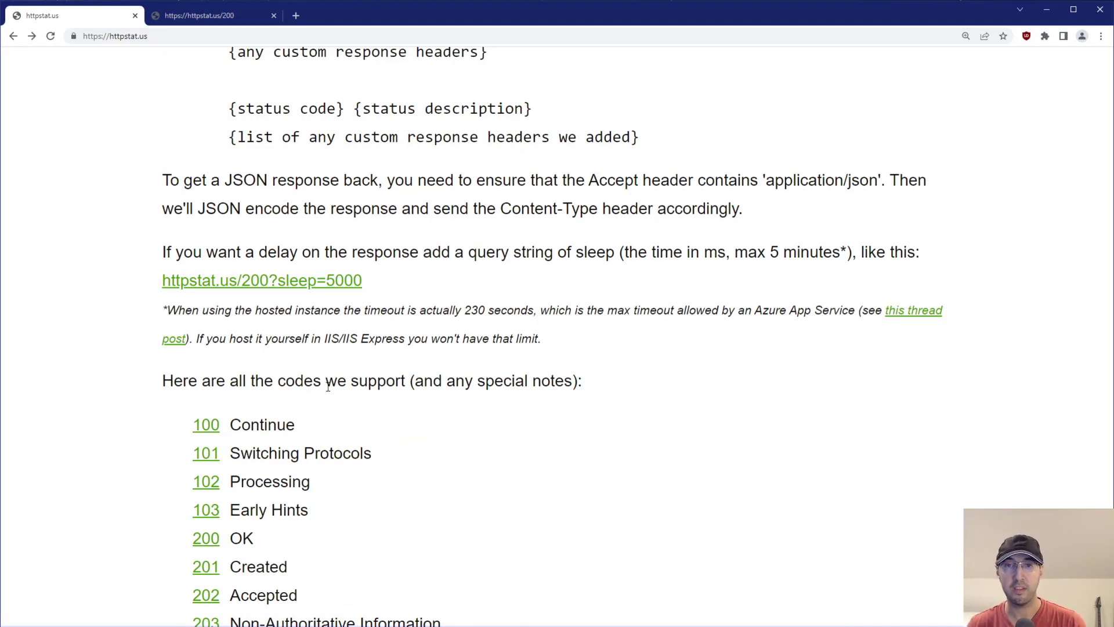
scroll(452, 388, "down", 4)
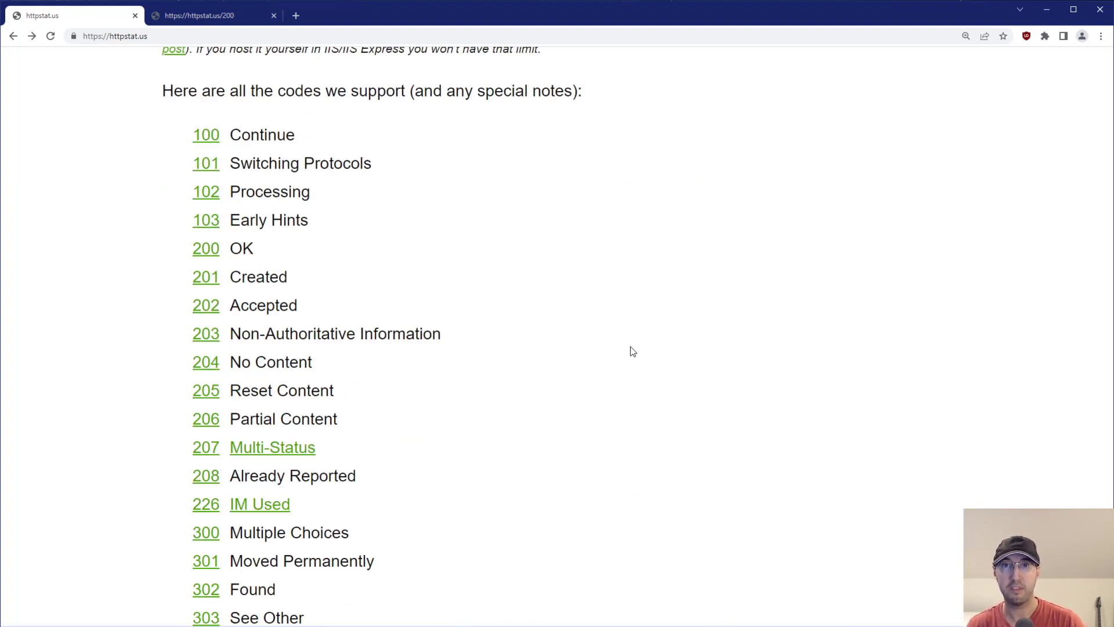
scroll(661, 360, "down", 15)
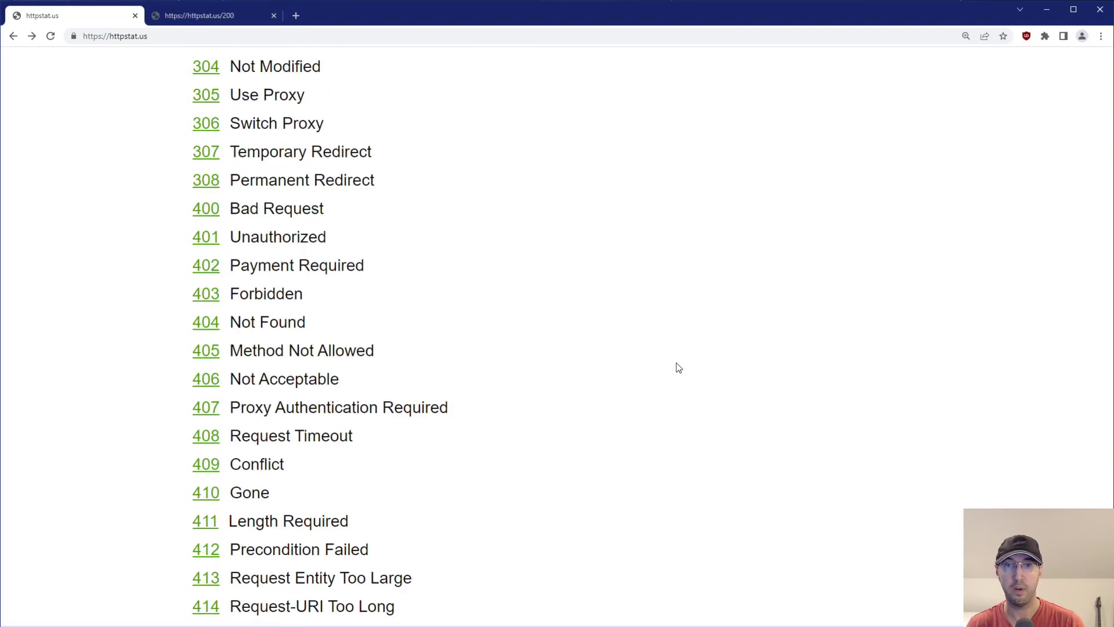
scroll(494, 340, "down", 3)
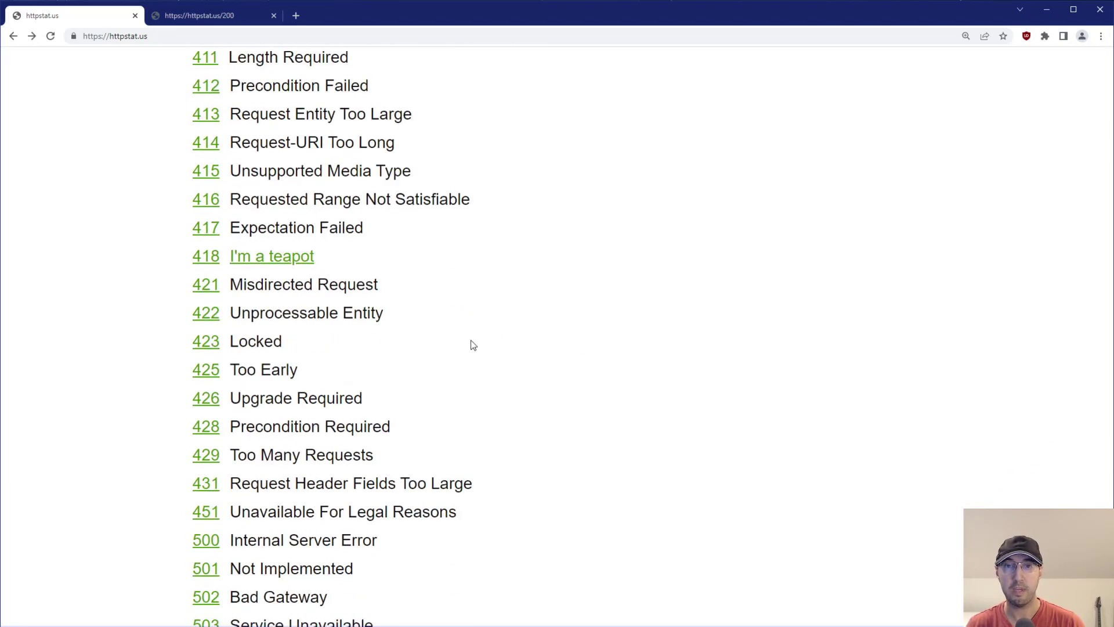
scroll(311, 386, "down", 5)
Open httpstat.us/500 in a new tab and reload with DevTools Network open to log 500 Internal Server Error.
left_click(206, 257, "ctrl")
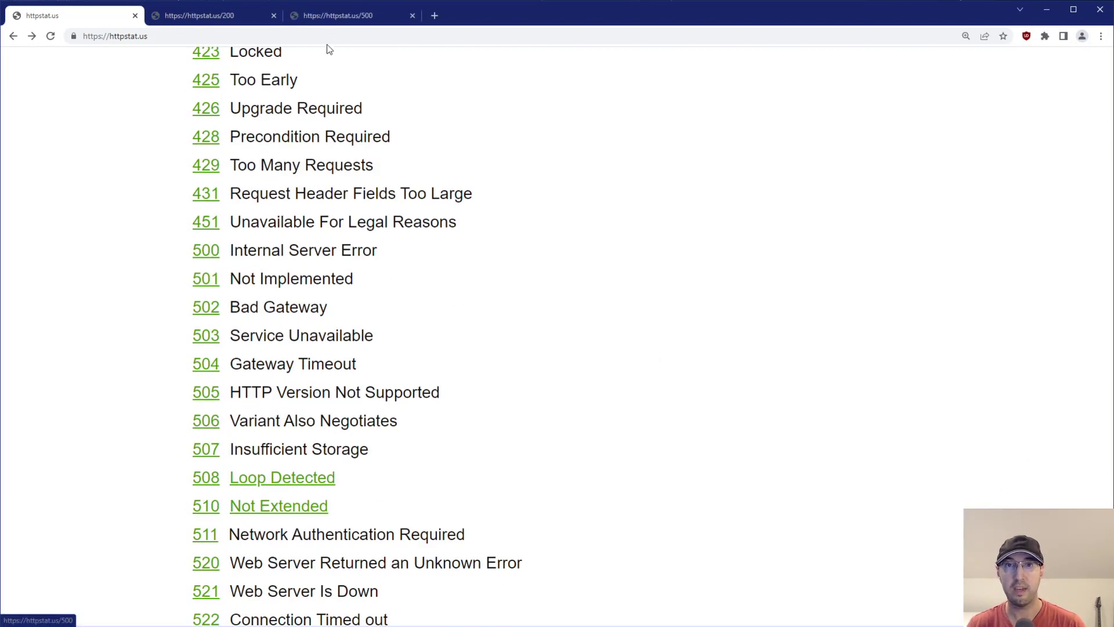
left_click(340, 16)
right_click(311, 145)
left_click(392, 319)
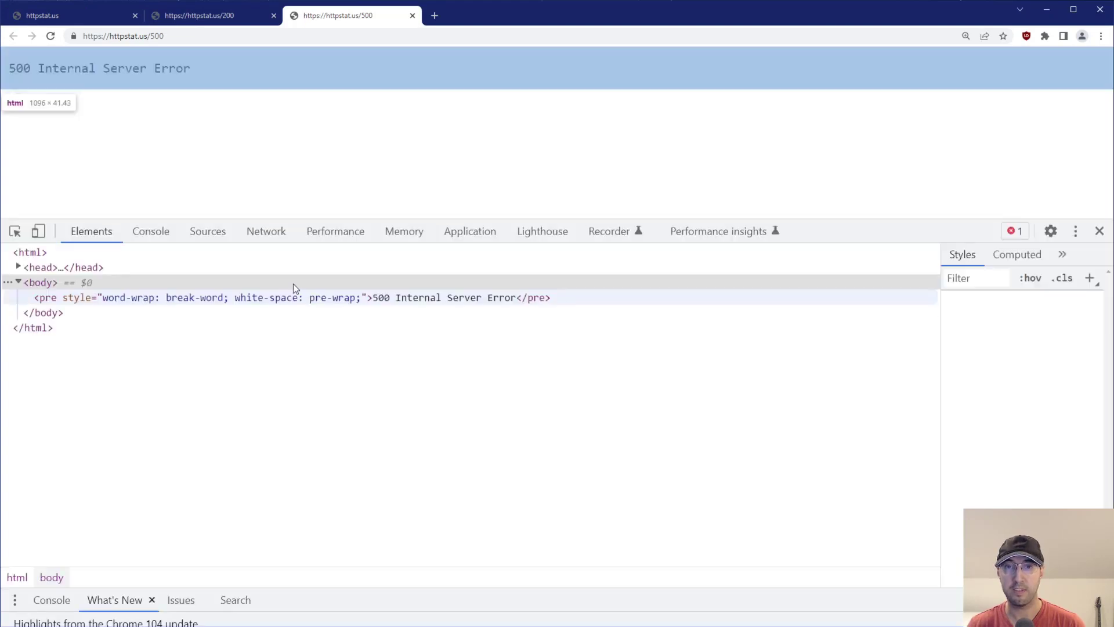
left_click(266, 231)
key("ctrl+r")
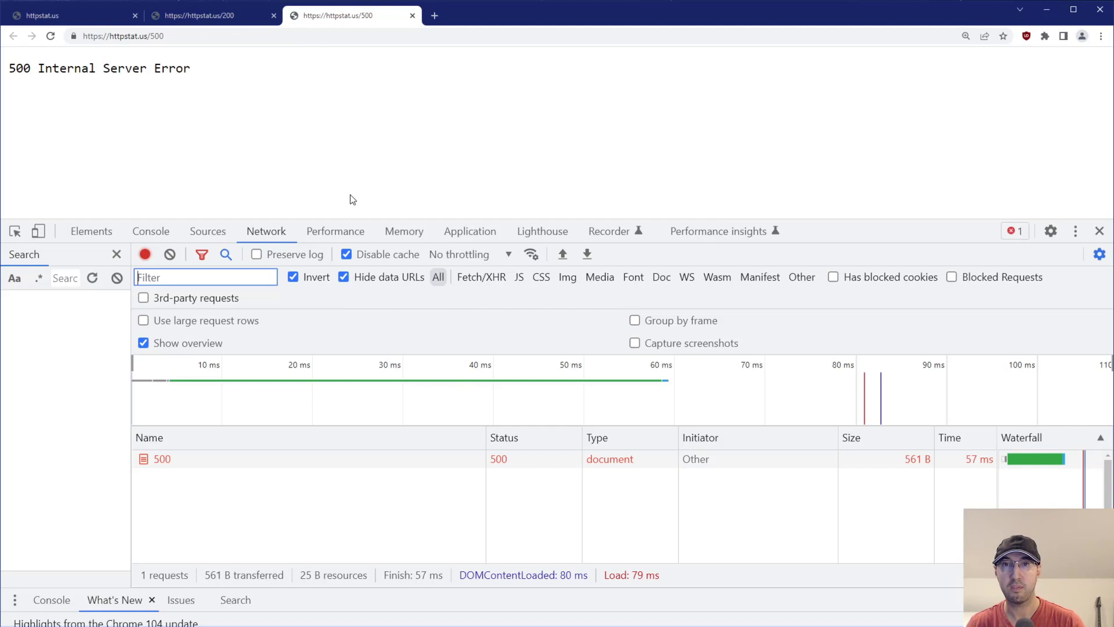
triple_click(219, 75)
left_click(234, 81)
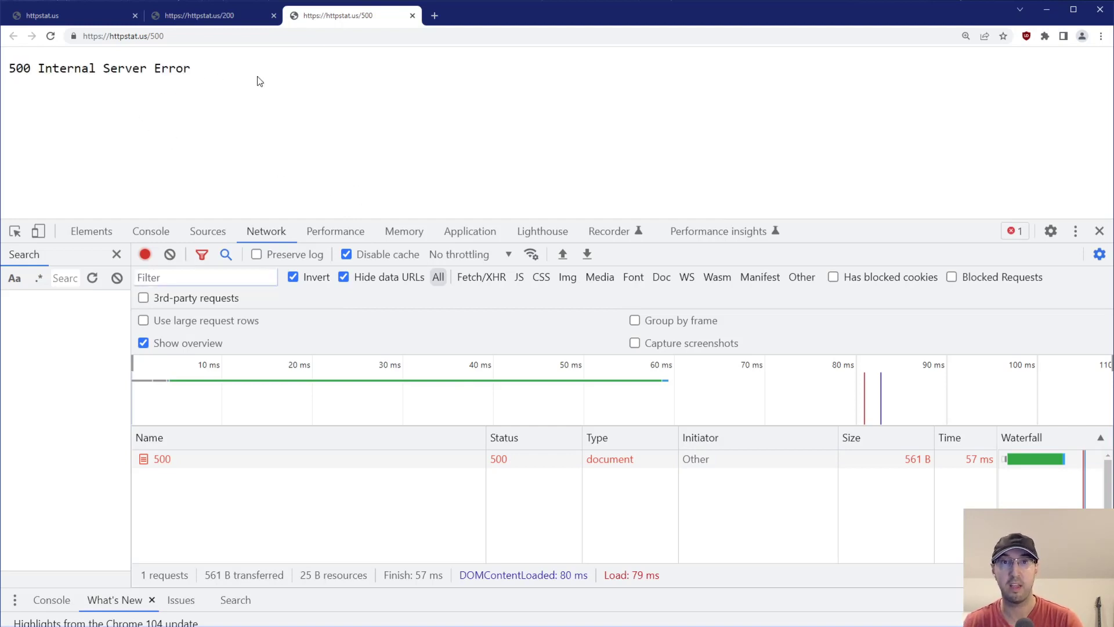
Back on the homepage tab, scroll through the 4xx and 5xx status codes up to 530.
left_click(101, 22)
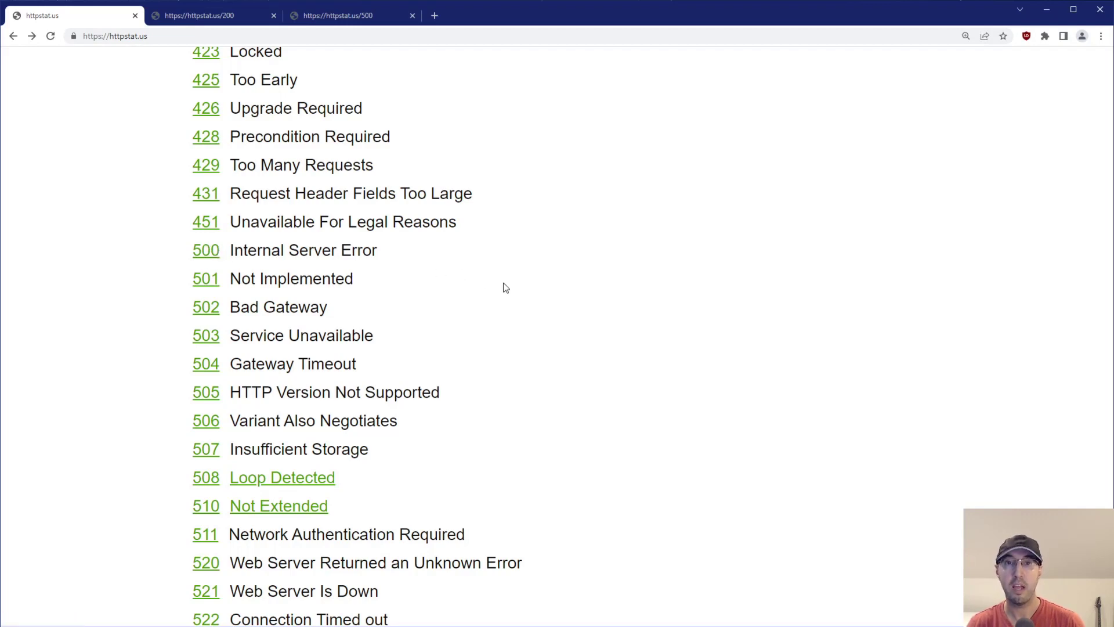
scroll(504, 286, "up", 4)
scroll(522, 288, "up", 6)
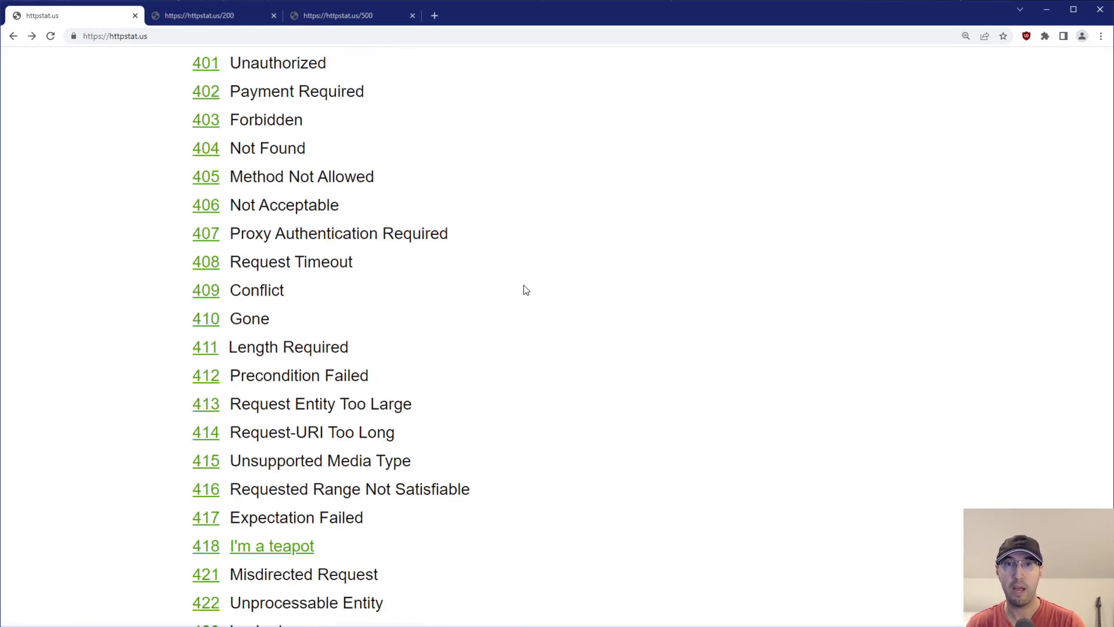
scroll(232, 156, "up", 2)
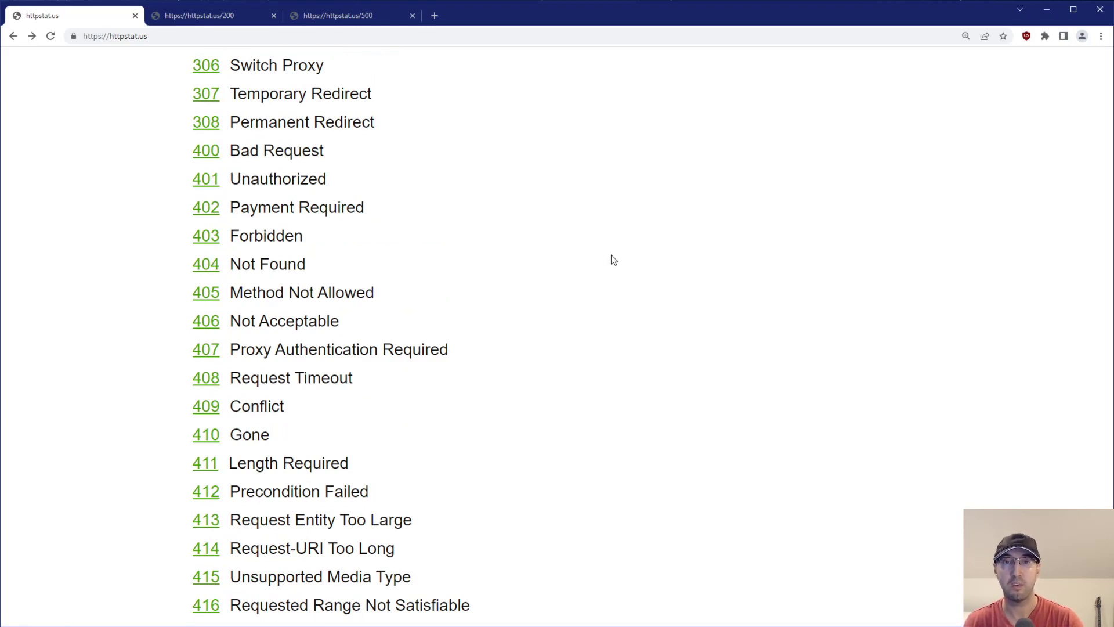
scroll(616, 248, "down", 4)
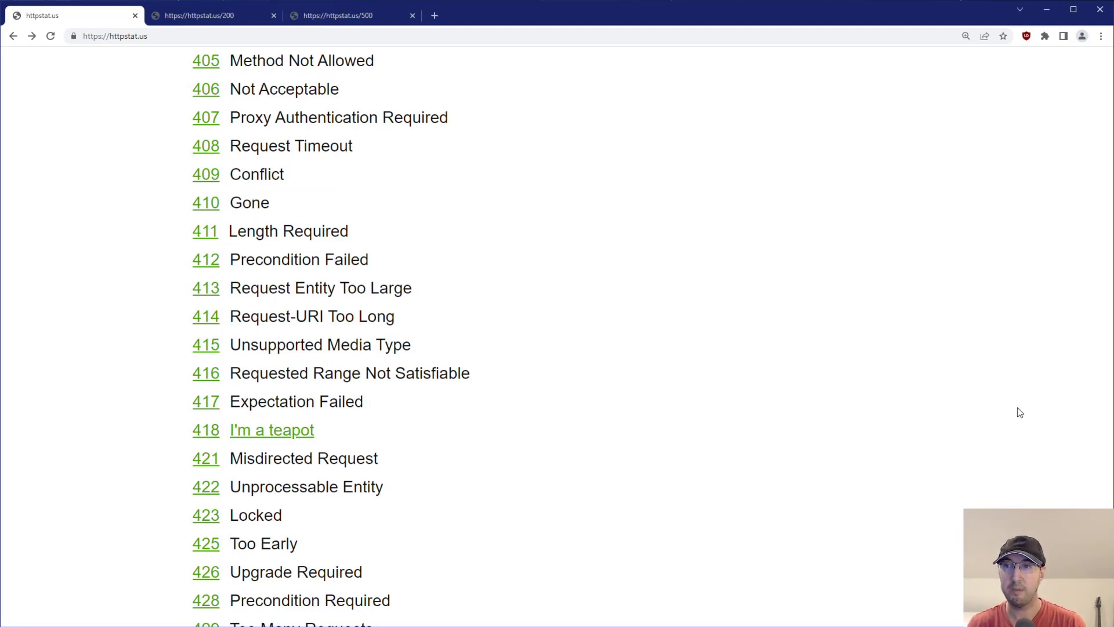
scroll(986, 401, "down", 15)
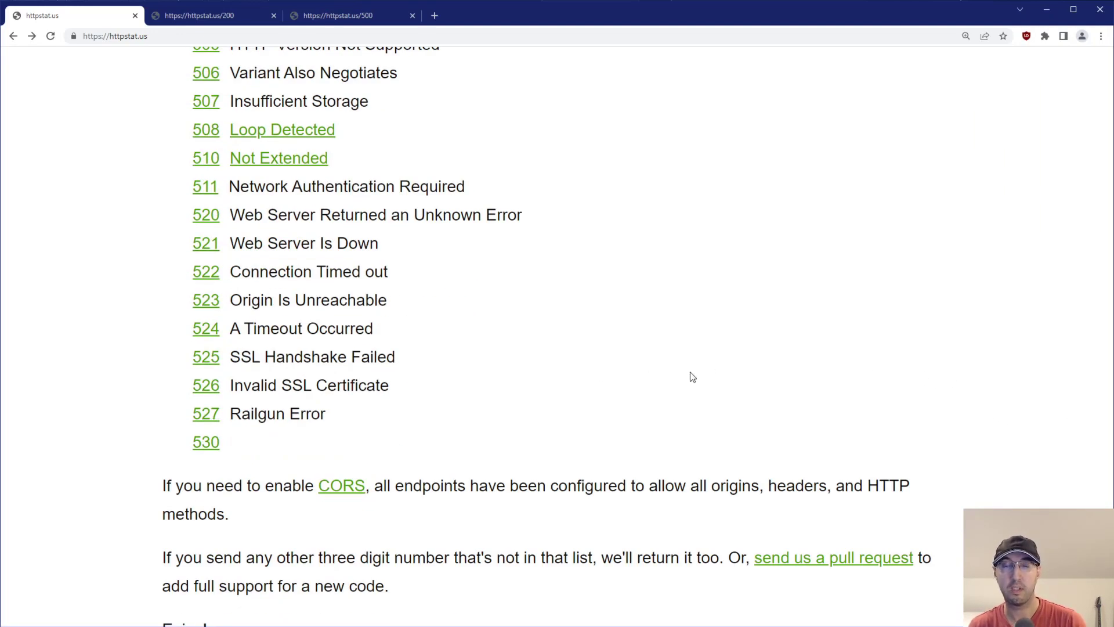
scroll(706, 376, "up", 7)
scroll(707, 376, "up", 5)
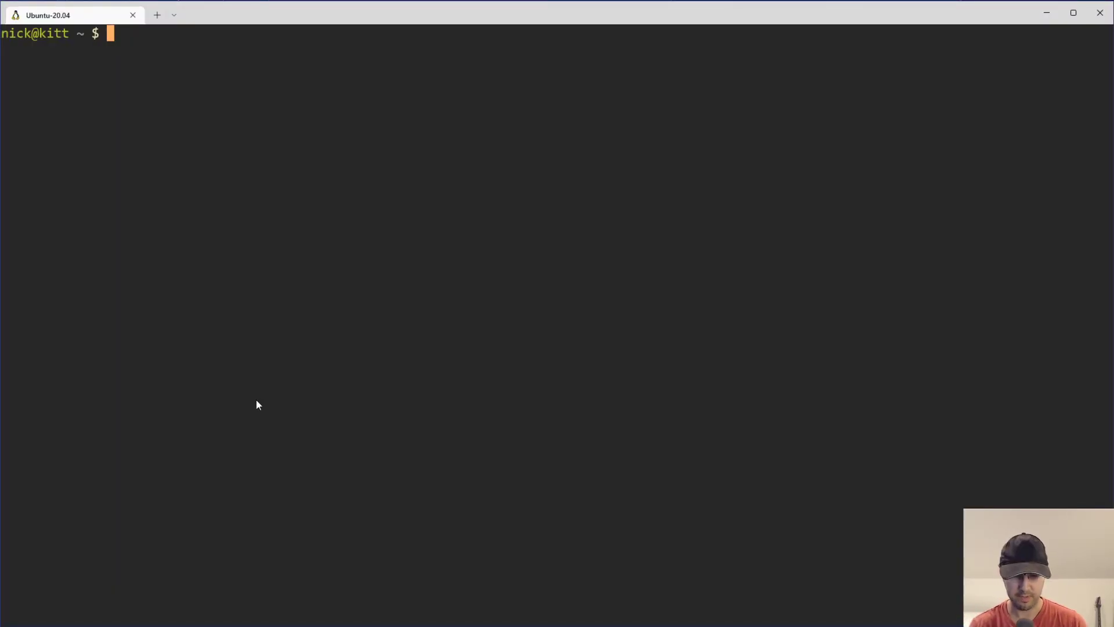
type("cur")
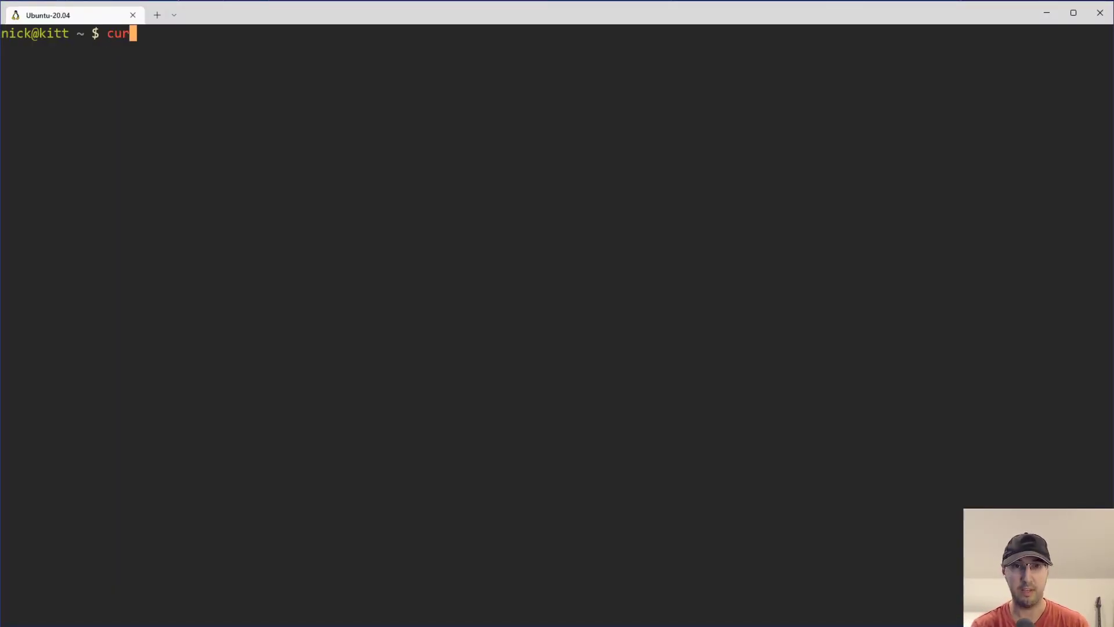
type("l https://ex")
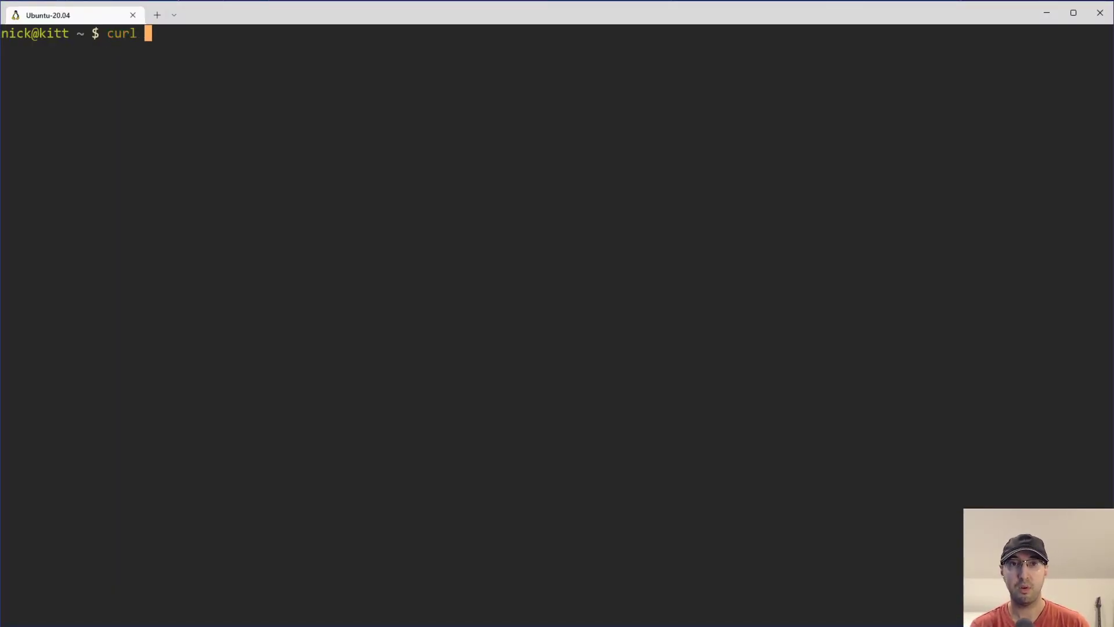
type("ample.com")
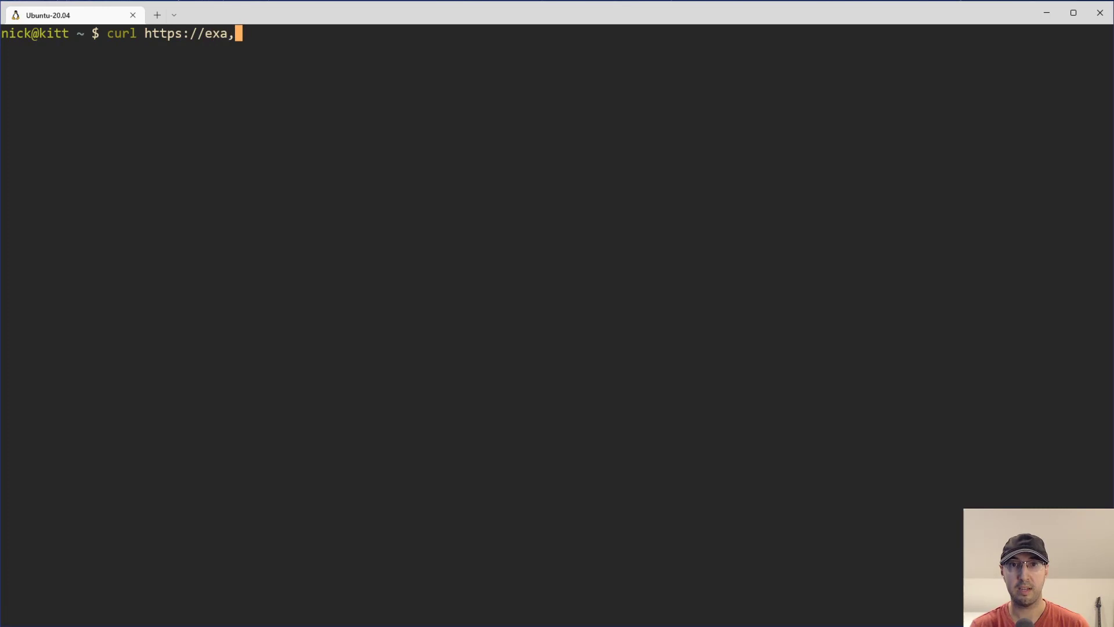
key("Return")
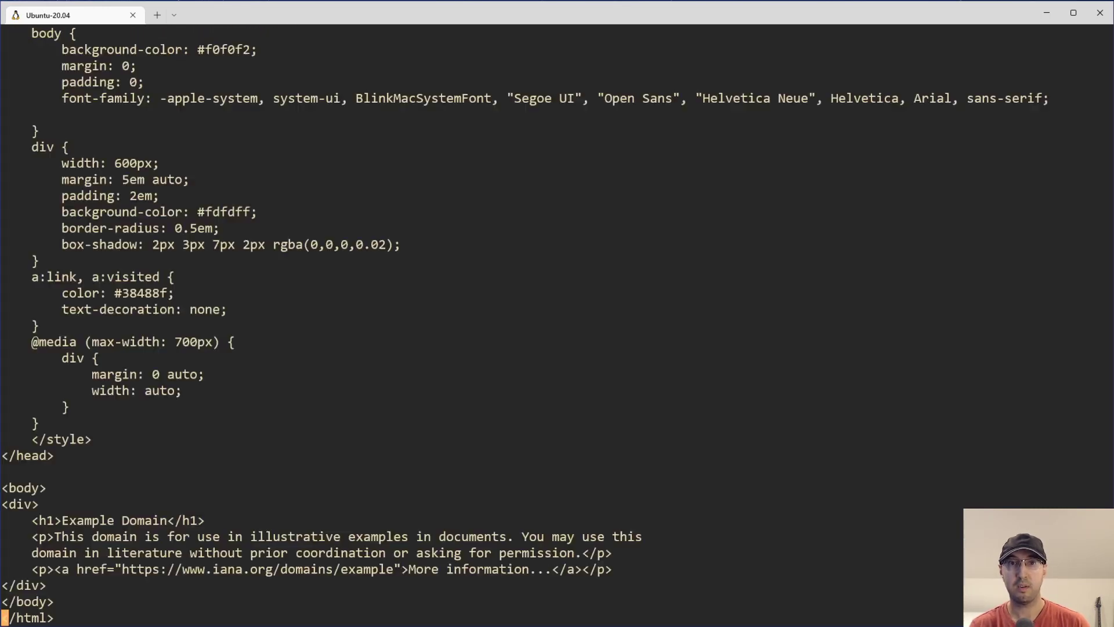
type("echo $?")
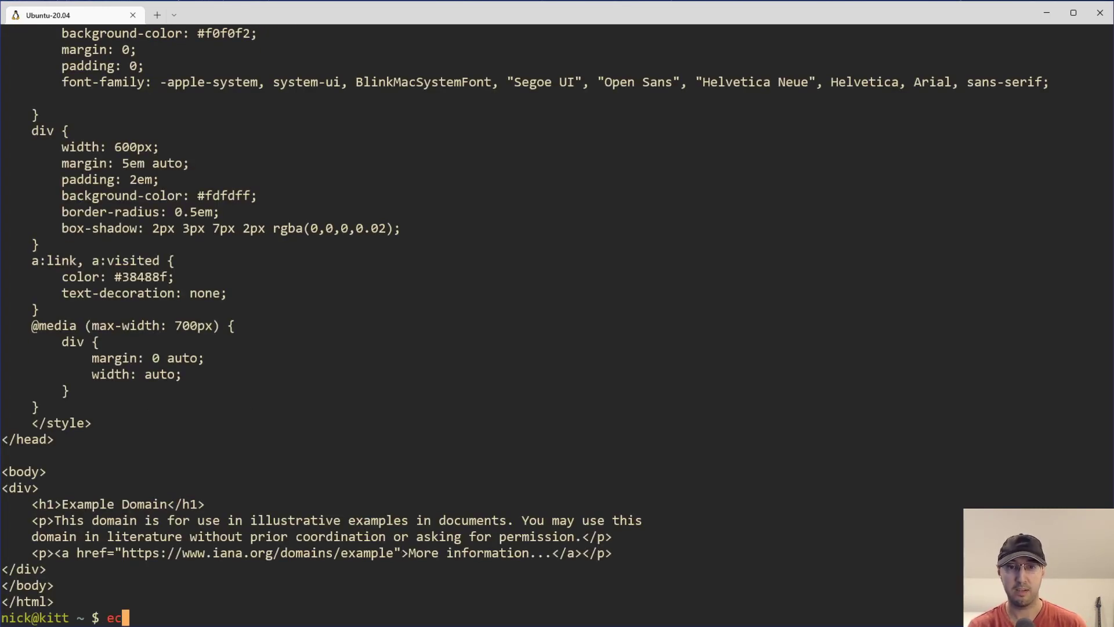
key("Return")
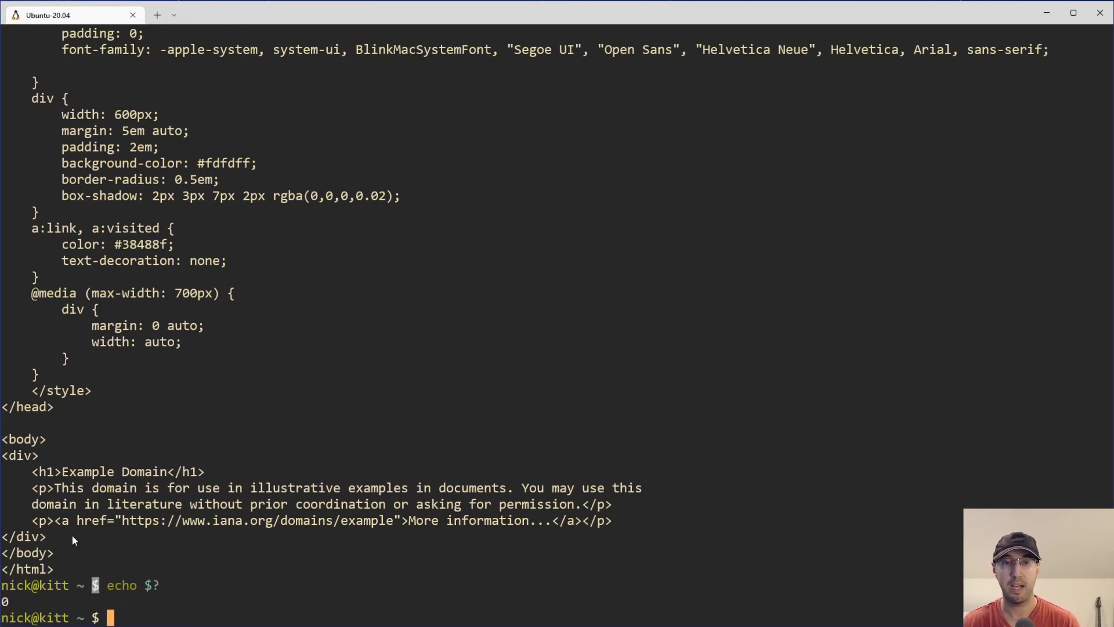
Recall the example.com curl command from history and run it again.
key("Up")
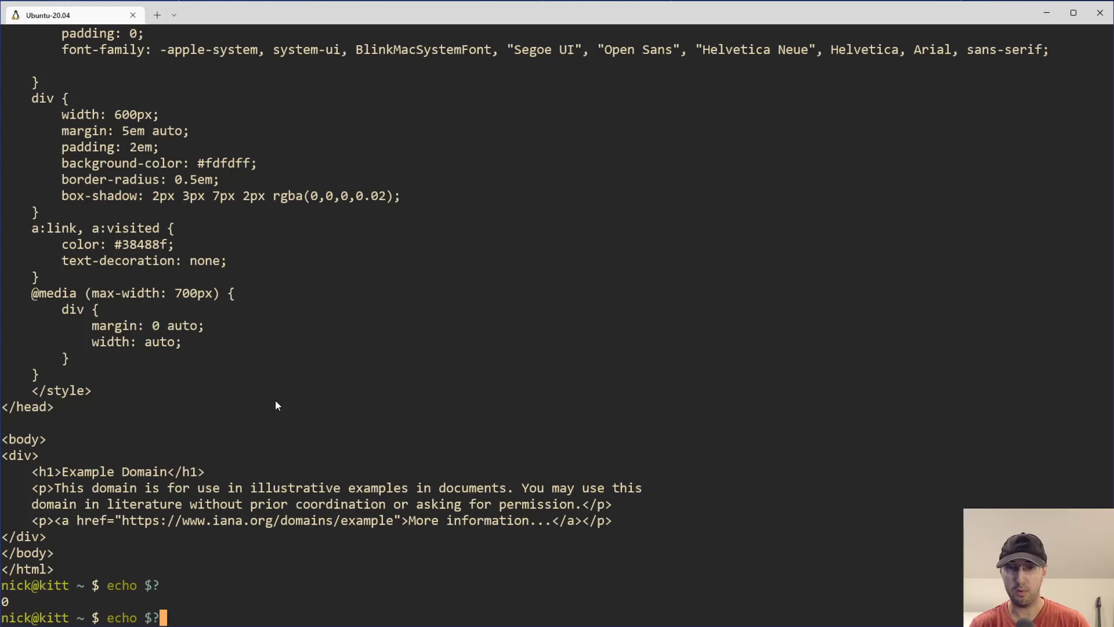
key("Up")
key("Home")
key("Right")
key("Right")
key("Right")
key("Right")
key("Return")
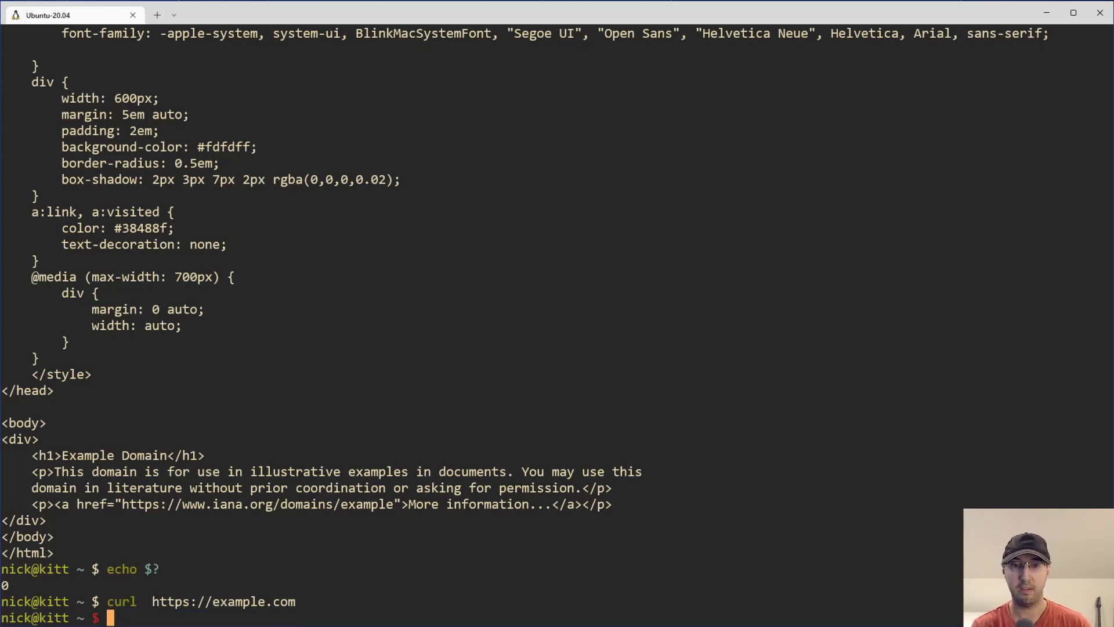
Clear the terminal and recall the earlier example.com curl command for editing.
type("clear")
key("Return")
key("Up")
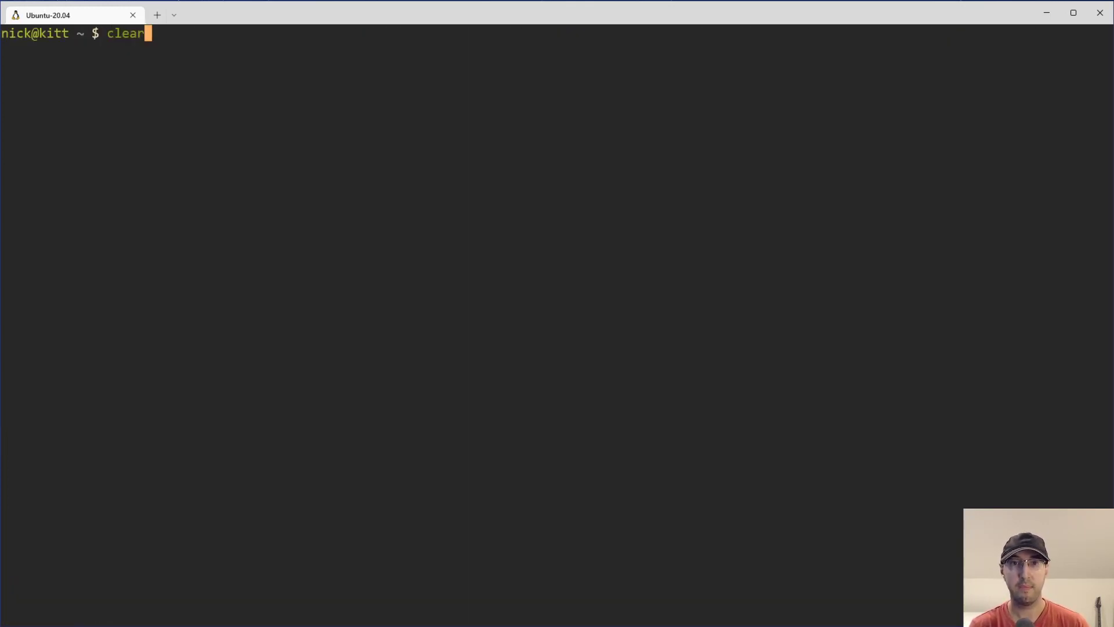
key("Up")
key("Up")
key("Left")
key("Left")
key("Left")
key("Left")
key("Left")
key("Left")
key("Left")
key("Left")
key("Left")
key("Left")
key("Left")
key("Left")
key("Left")
key("Left")
key("Left")
key("Left")
key("Left")
key("Left")
key("Left")
key("Left")
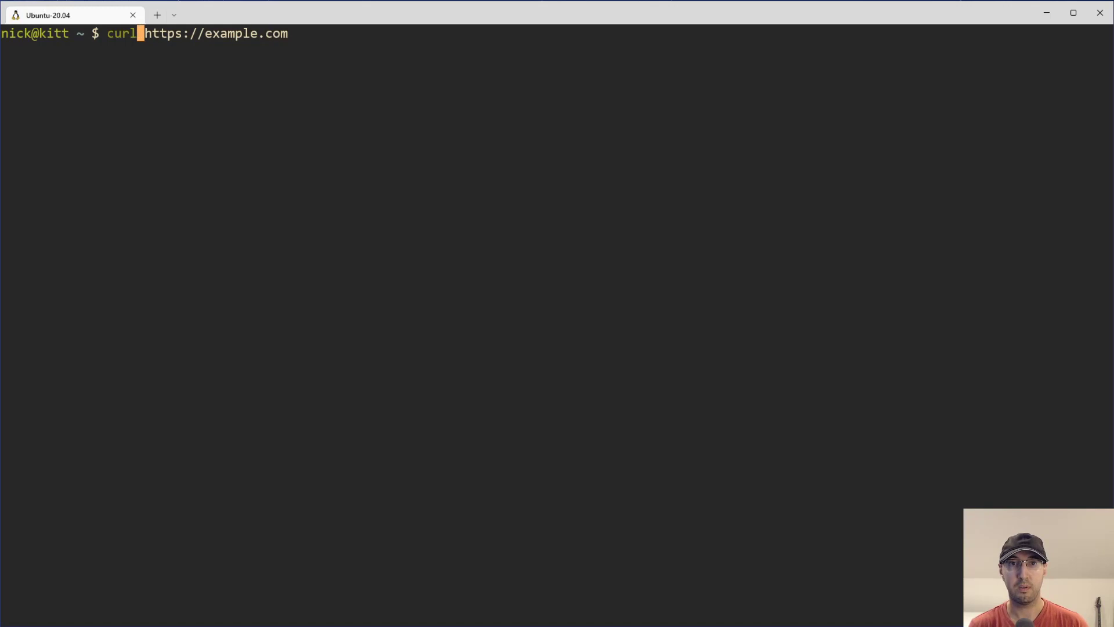
Add --fail and the /sdfsdssfd path, run it for error 404, and echo exit code 22.
type("--fail")
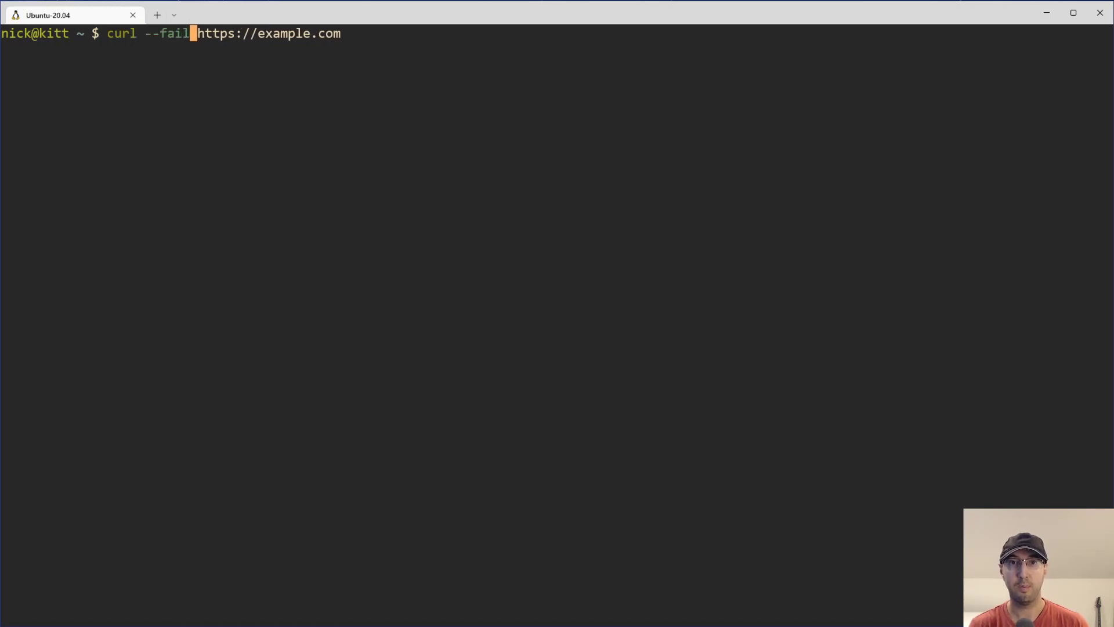
key("End")
type("/")
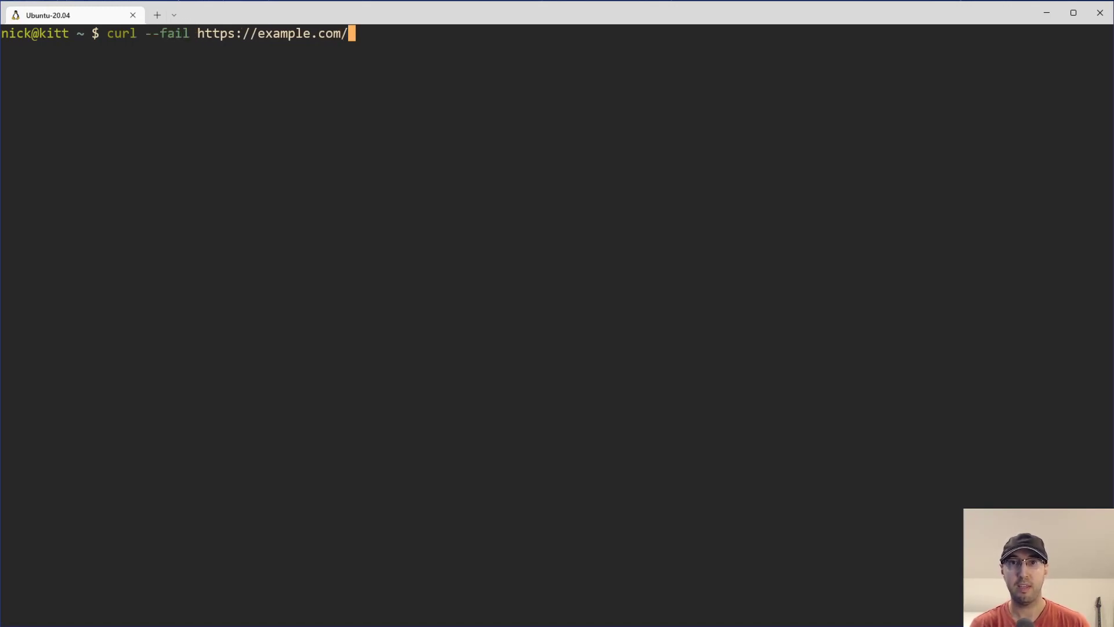
type("sdfsdssfd")
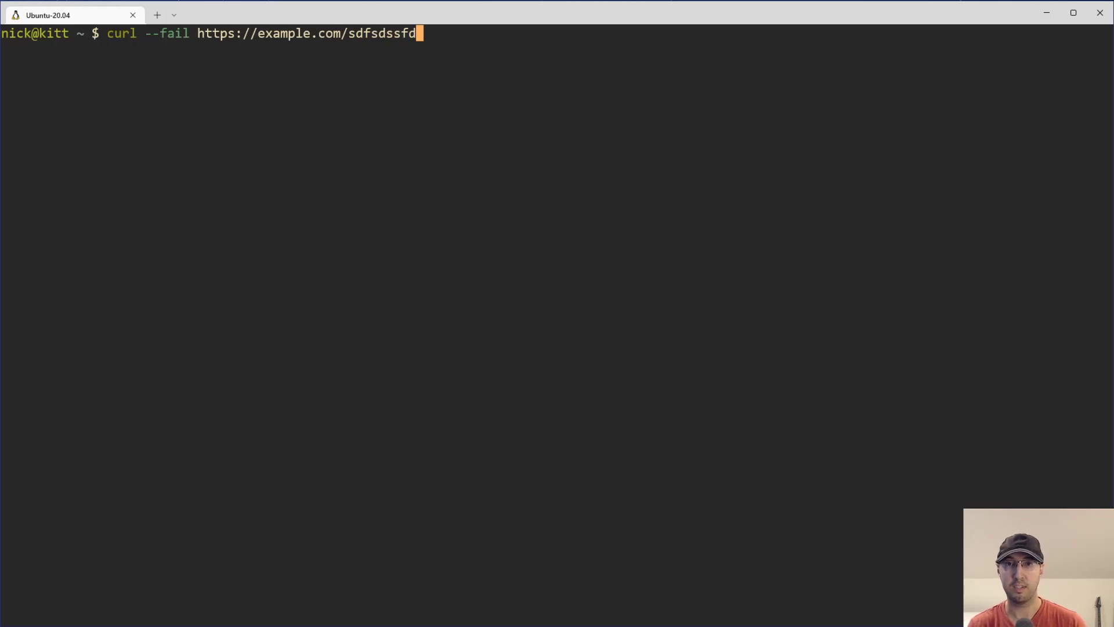
key("Return")
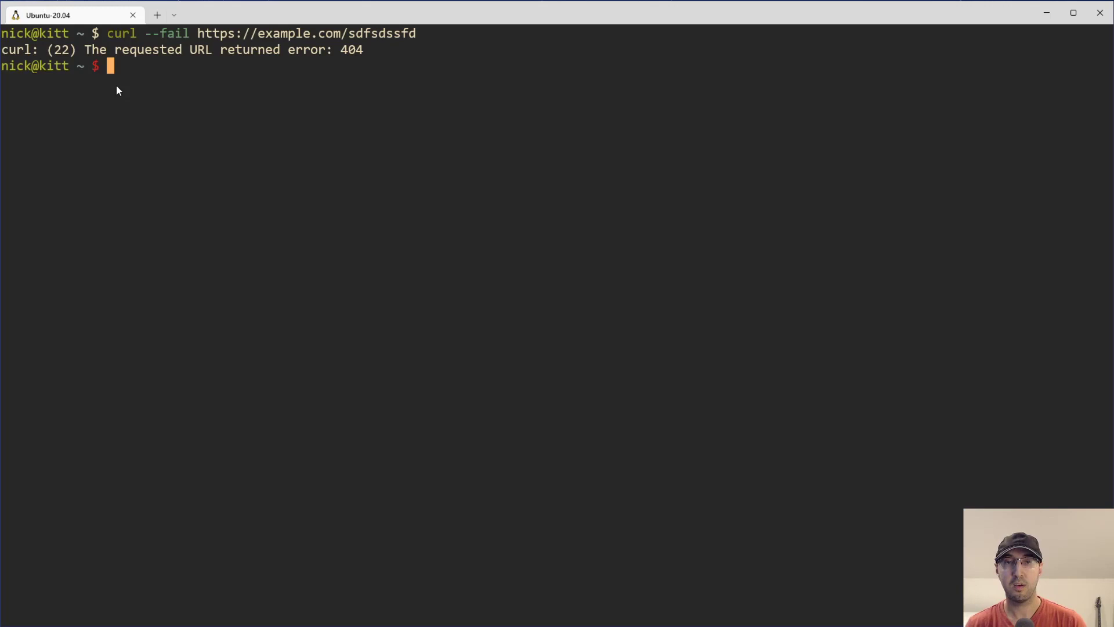
type("echo $?")
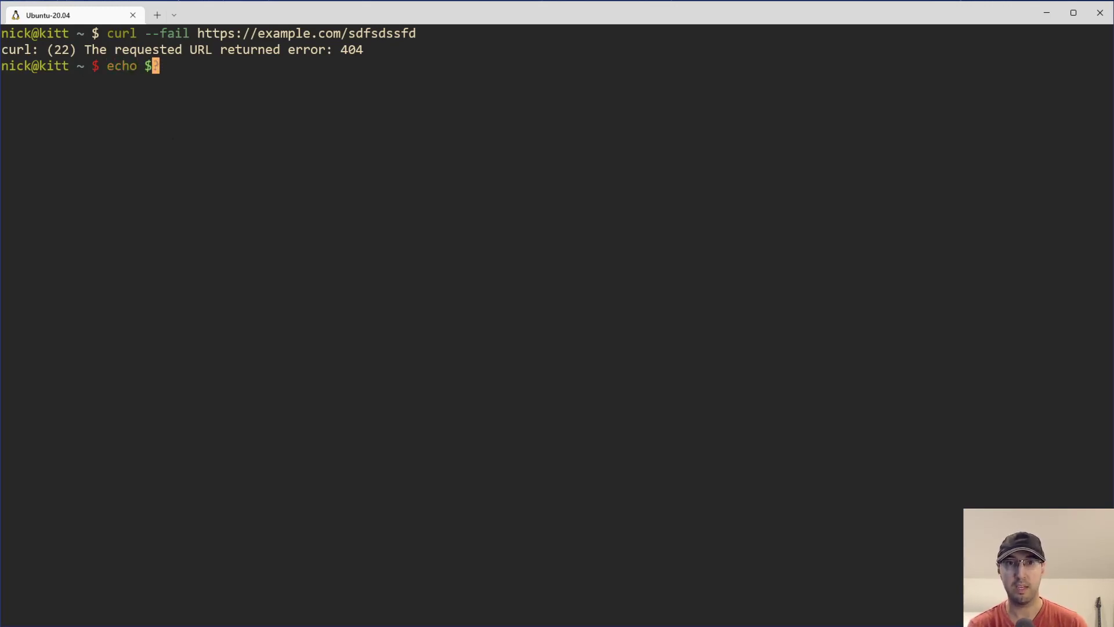
key("Return")
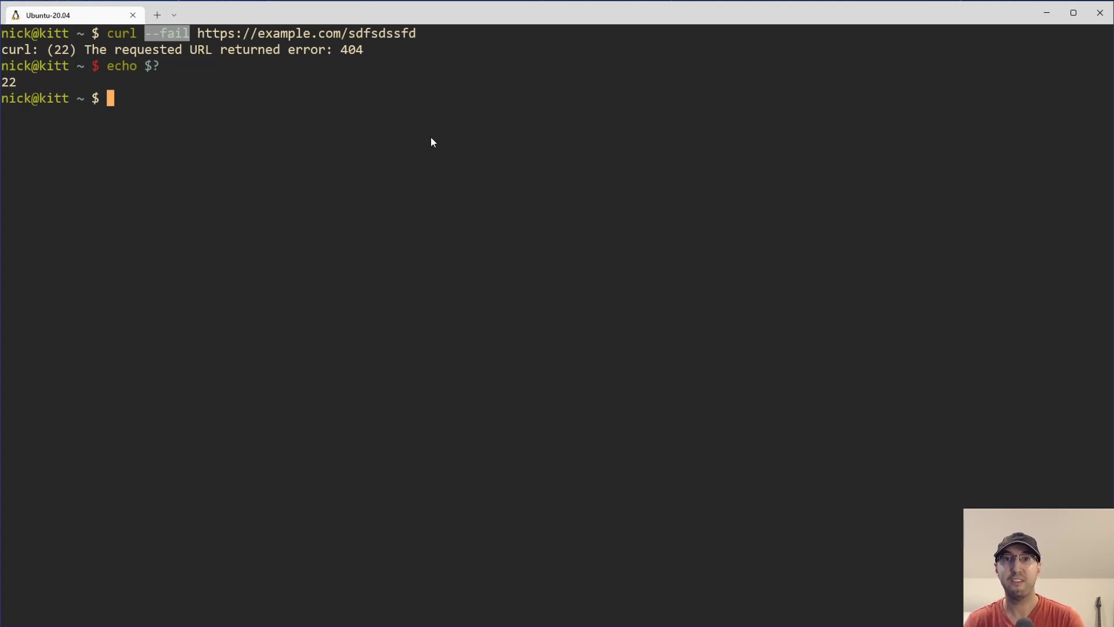
left_click(337, 102)
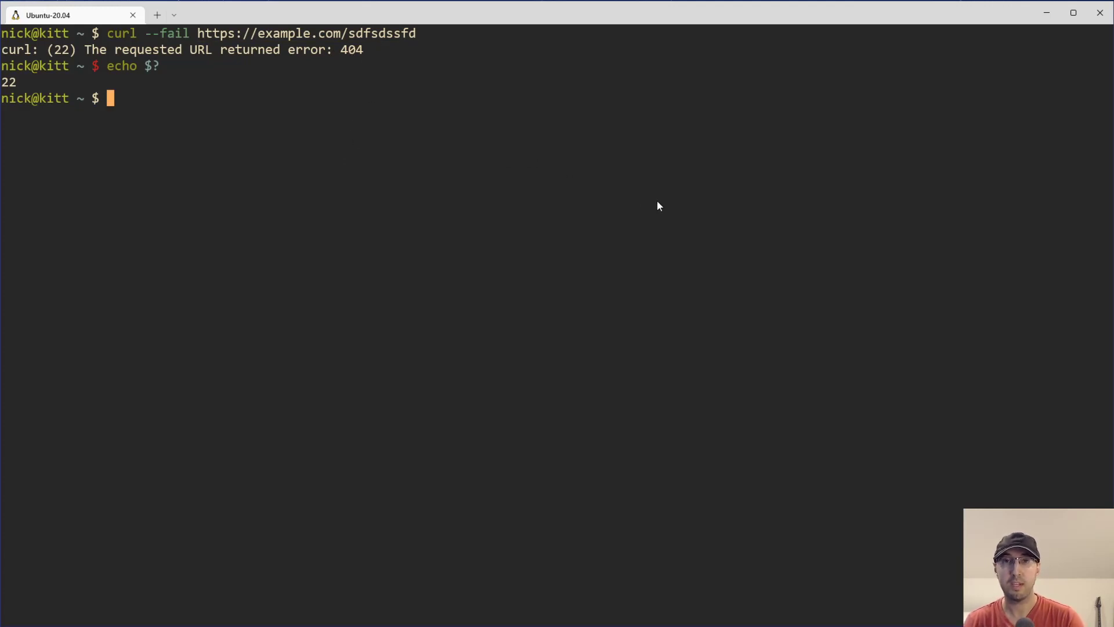
Switch to Chrome and open the httpstat.us GitHub repository link from the page footer.
key("alt+Tab")
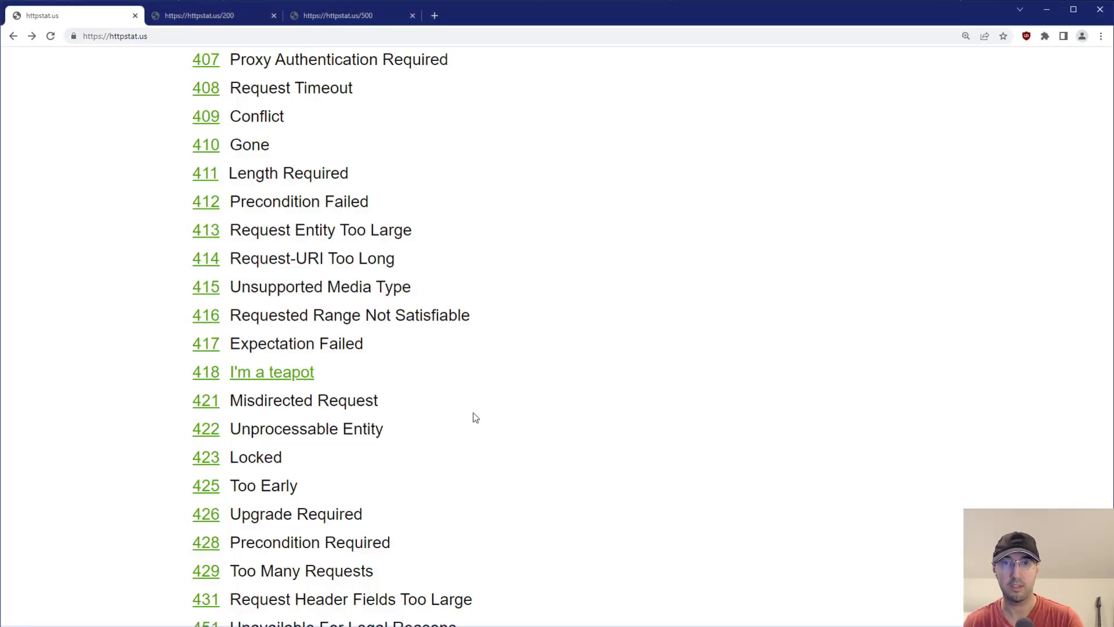
scroll(539, 389, "down", 3)
scroll(891, 314, "down", 10)
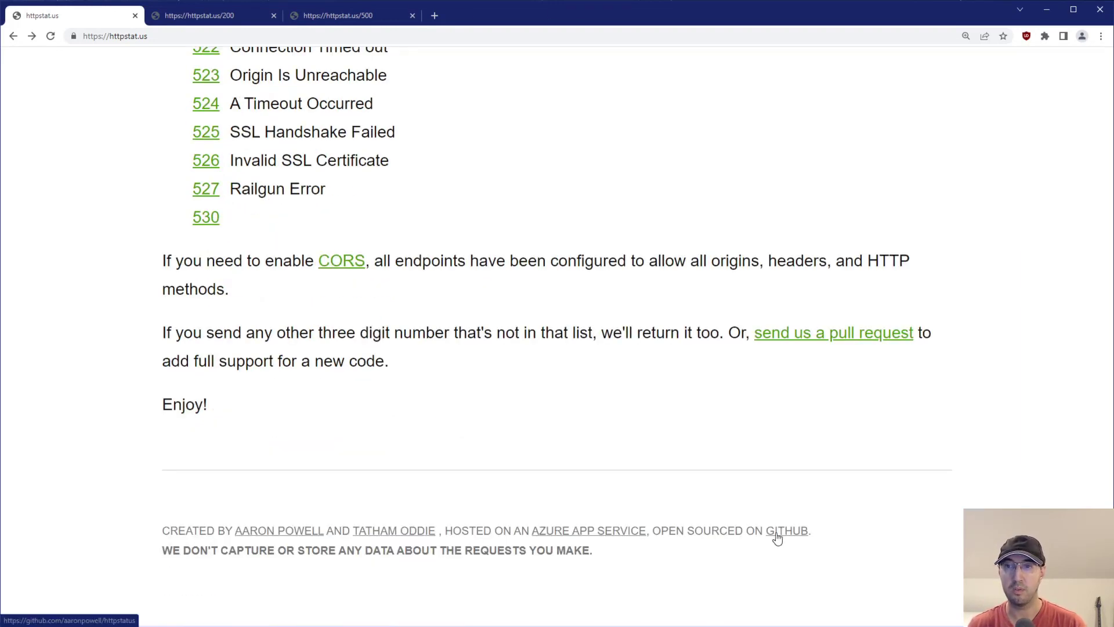
left_click(775, 533)
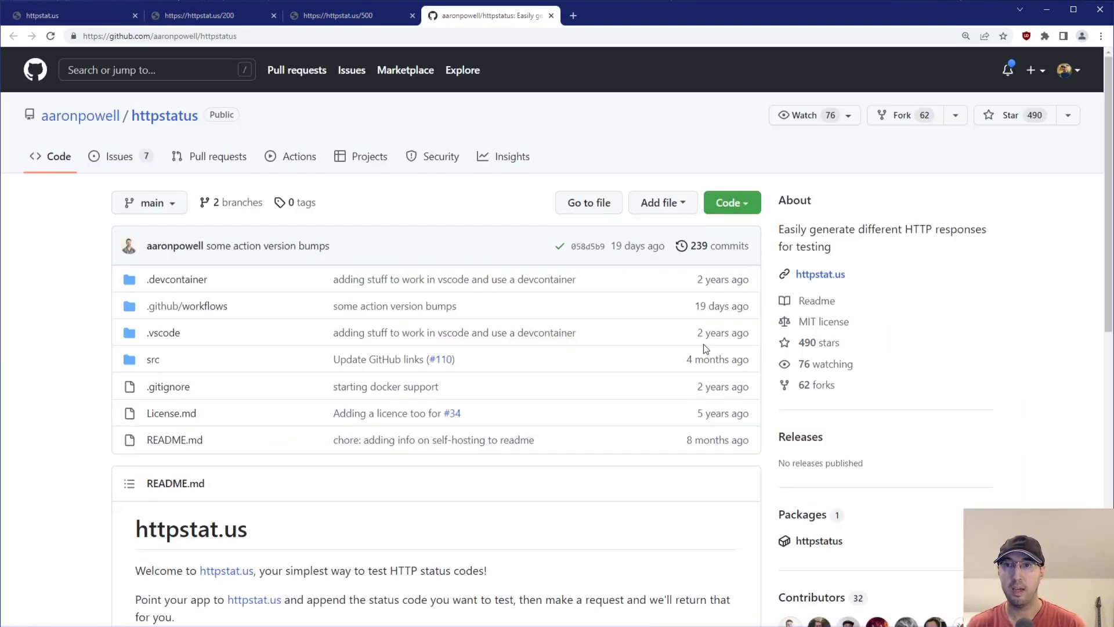
Zoom in and scroll through the repository README, then return to the httpstat.us tab.
key("ctrl+plus")
key("ctrl+plus")
scroll(699, 346, "down", 5)
scroll(699, 346, "down", 5)
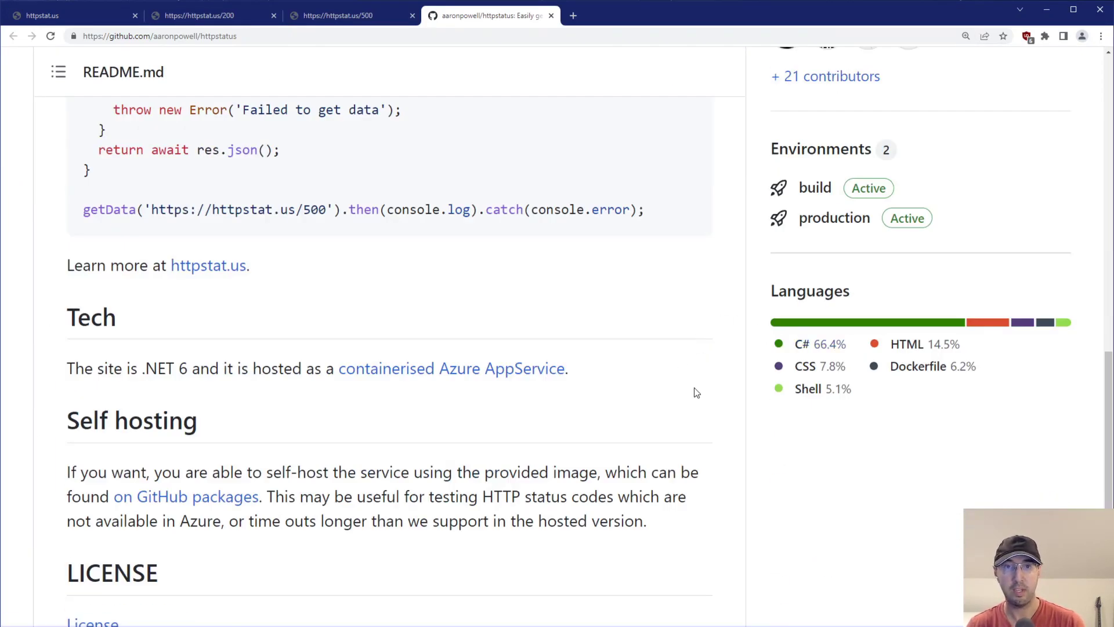
scroll(701, 405, "up", 6)
scroll(701, 406, "up", 3)
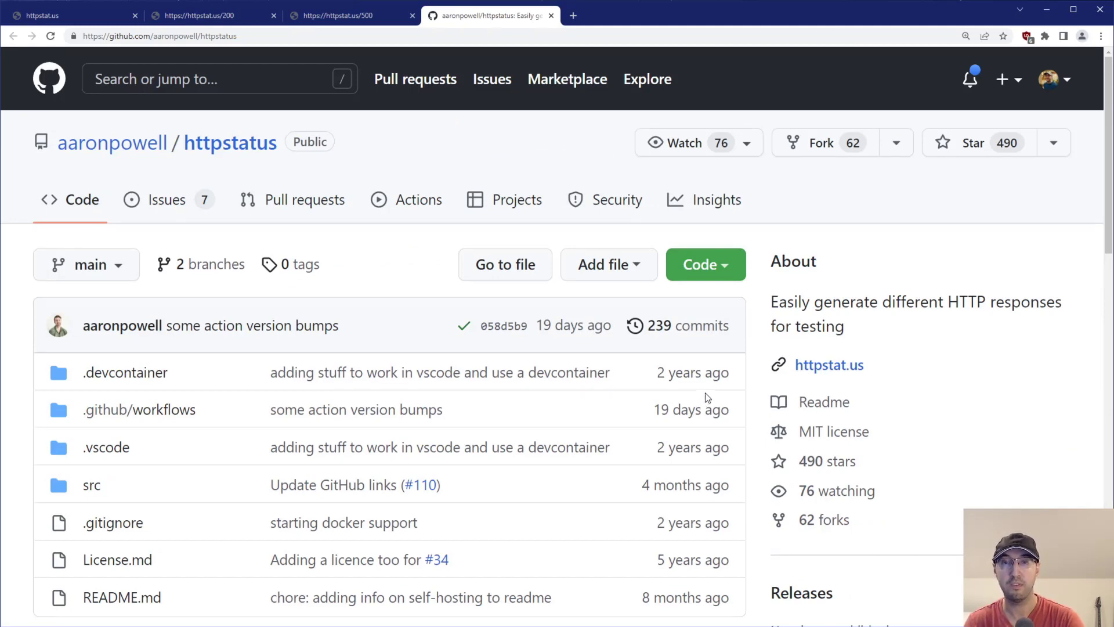
left_click(93, 17)
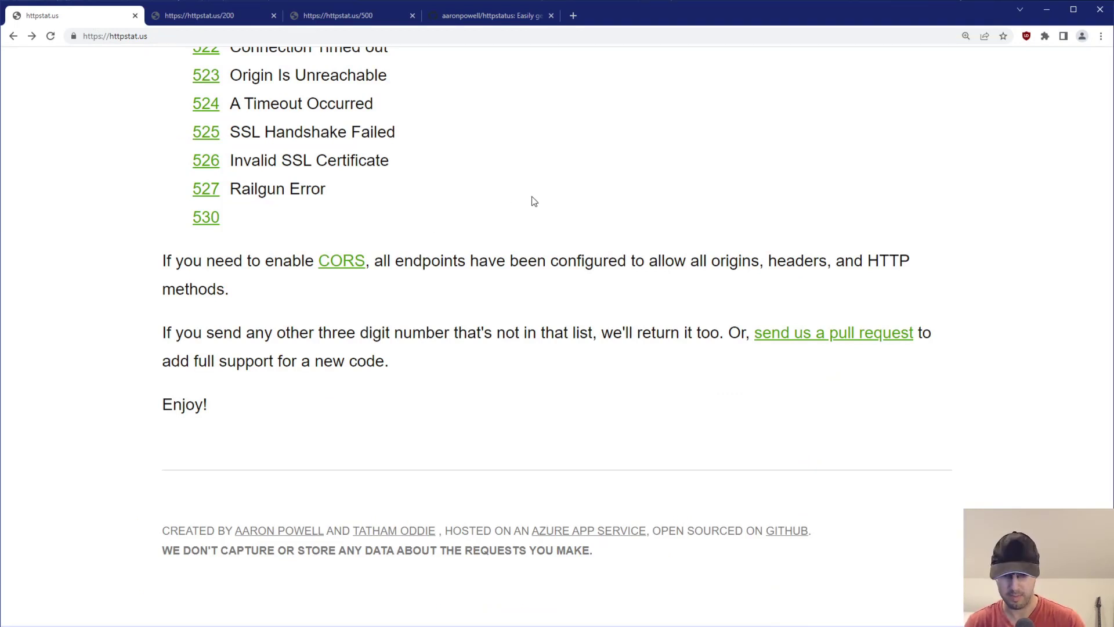
Jump to the top of httpstat.us, browse the code list, and scroll back to the title and usage instructions.
key("Home")
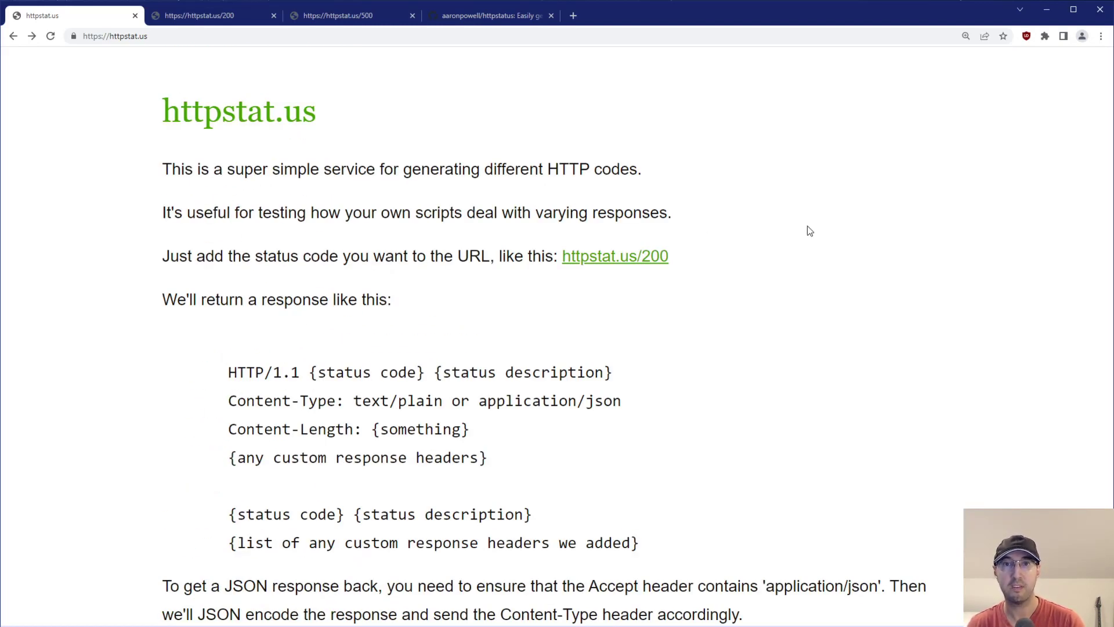
scroll(522, 290, "down", 7)
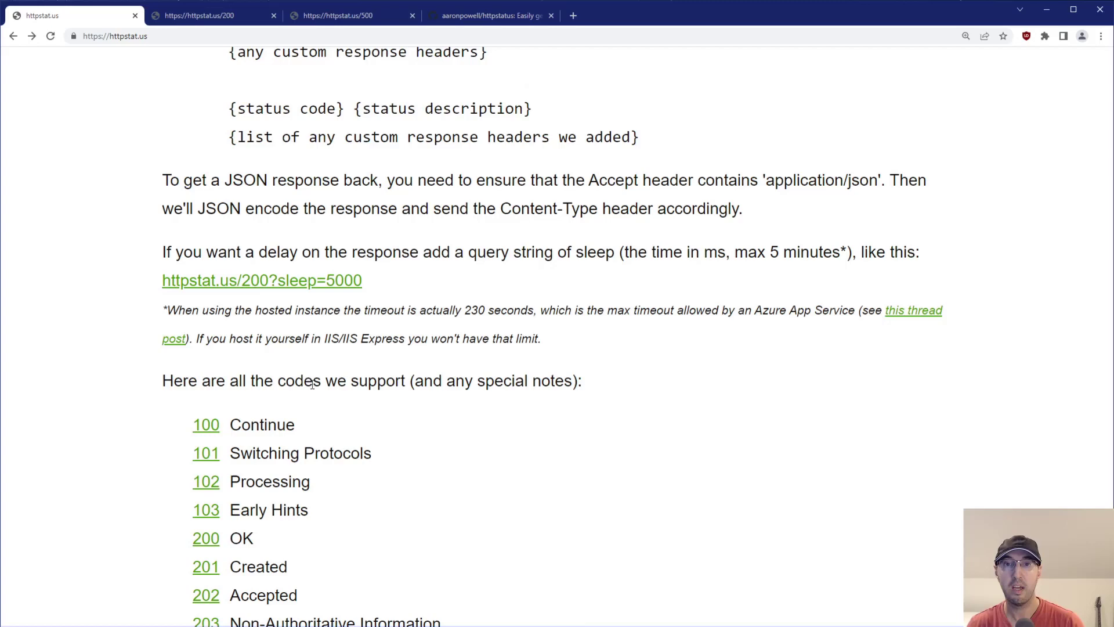
scroll(435, 351, "down", 5)
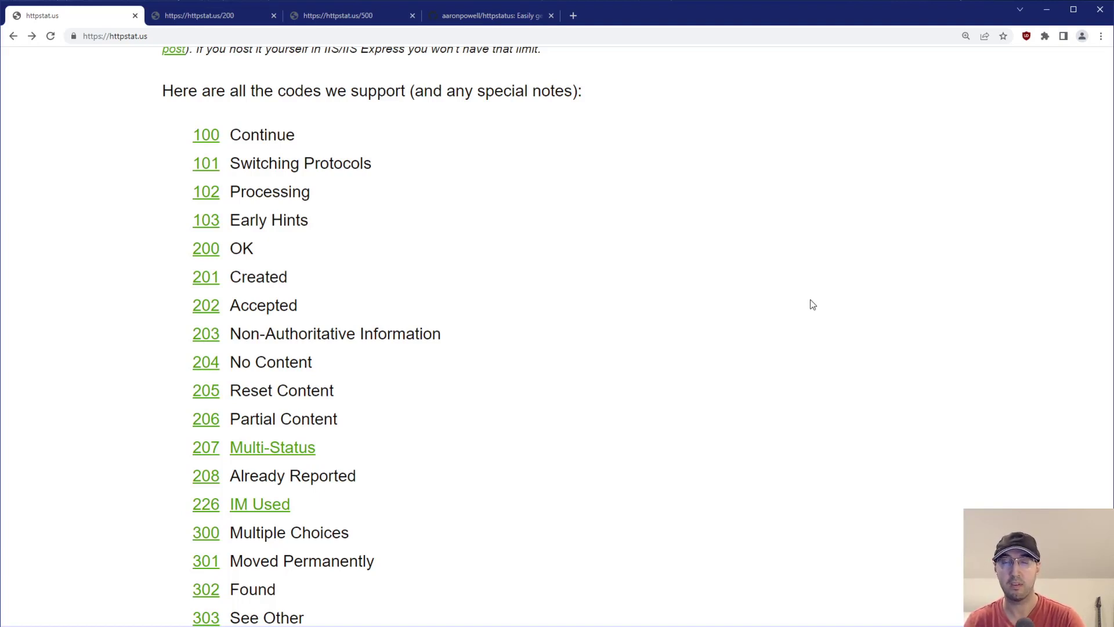
scroll(699, 307, "up", 4)
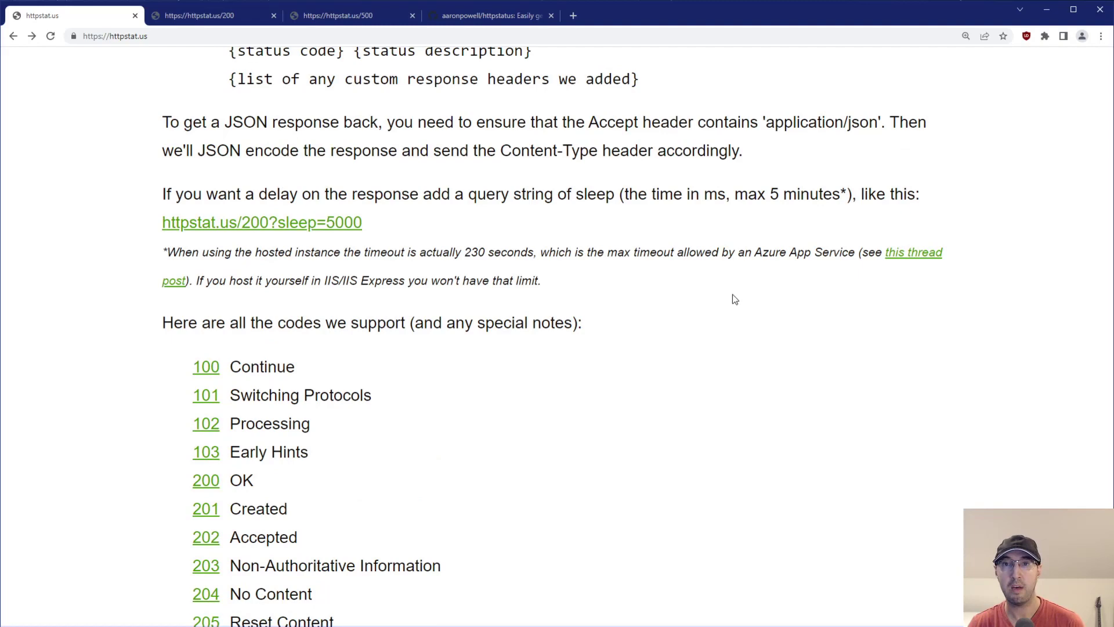
scroll(796, 312, "up", 4)
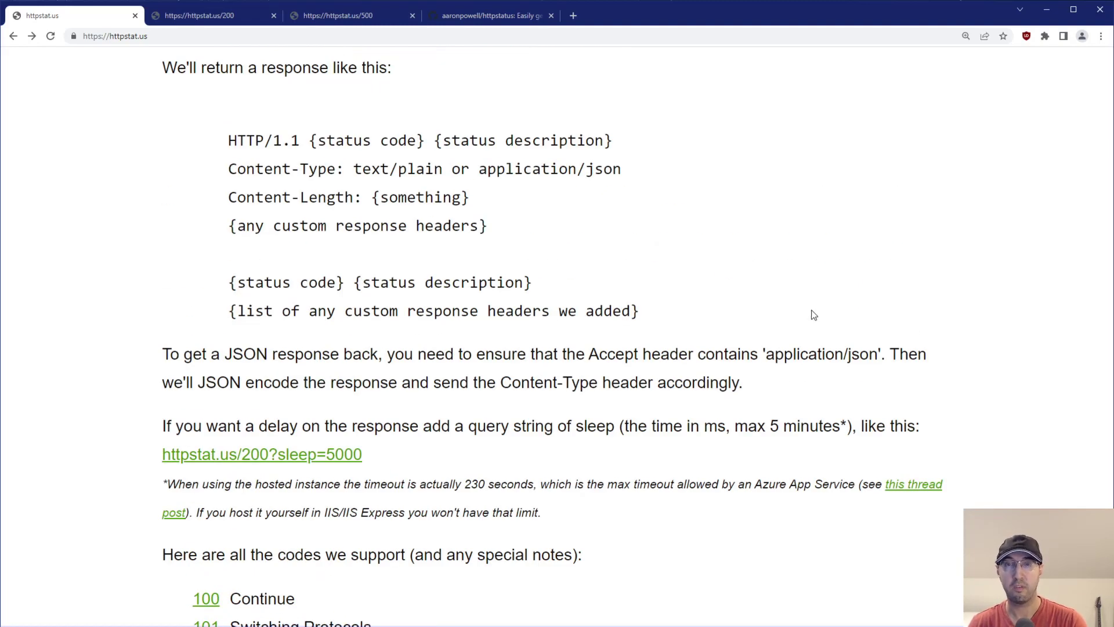
scroll(818, 314, "up", 4)
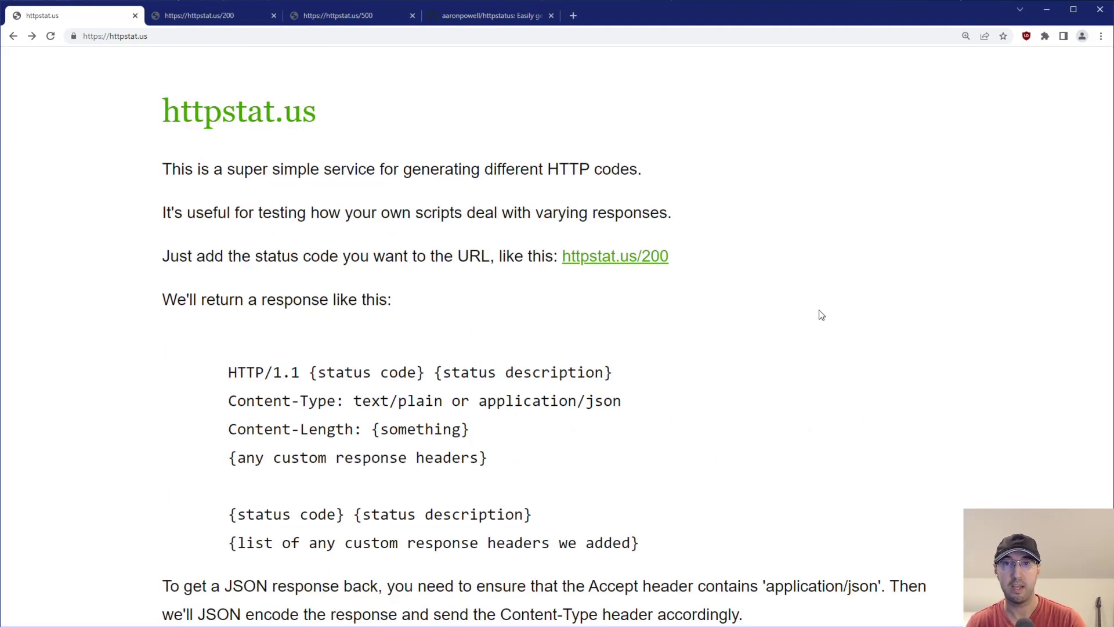